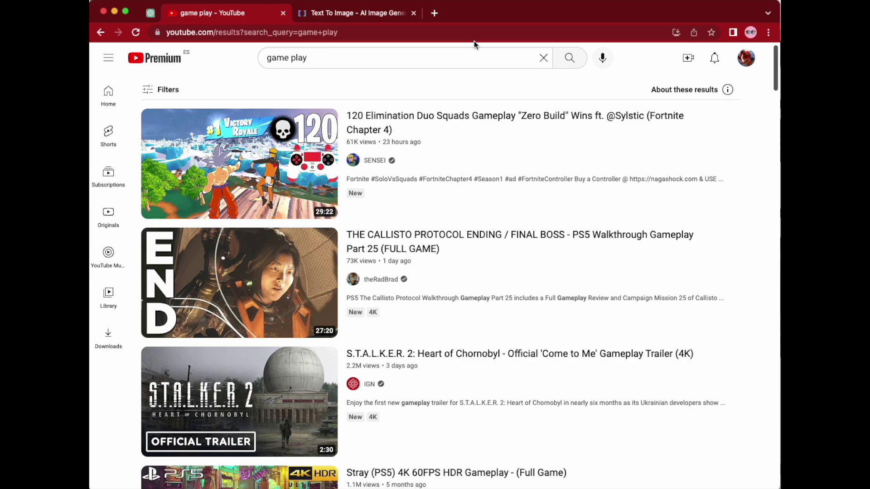
pyautogui.moveTo(452, 325)
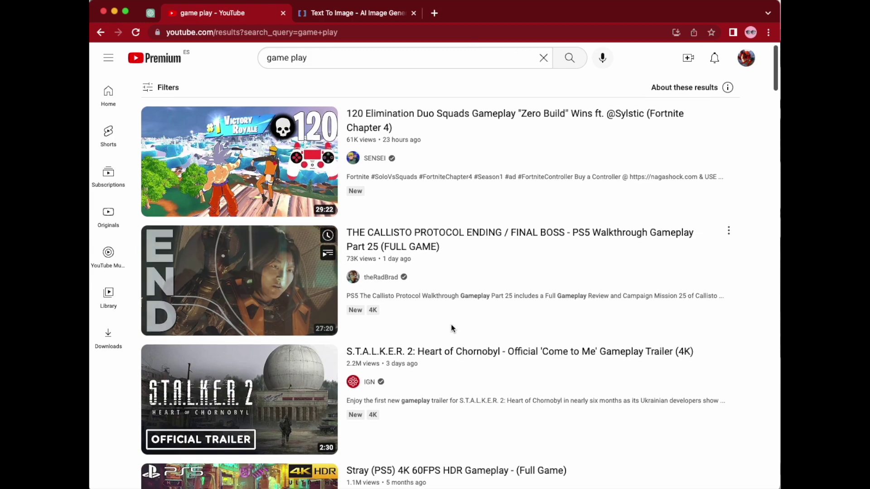
pyautogui.scroll(-1, 448, 324)
pyautogui.scroll(1, 444, 325)
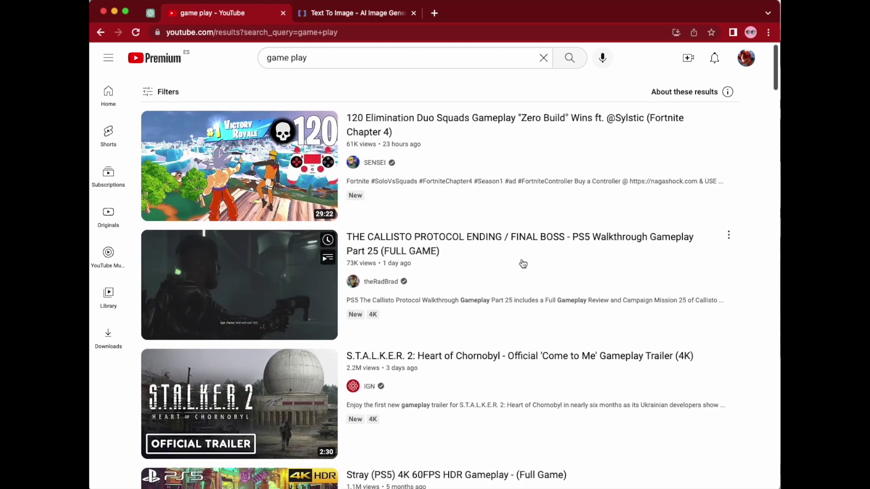
# Step: Switch to ChatGPT and send the prompt "suggest top 10 video games"
pyautogui.click(145, 14)
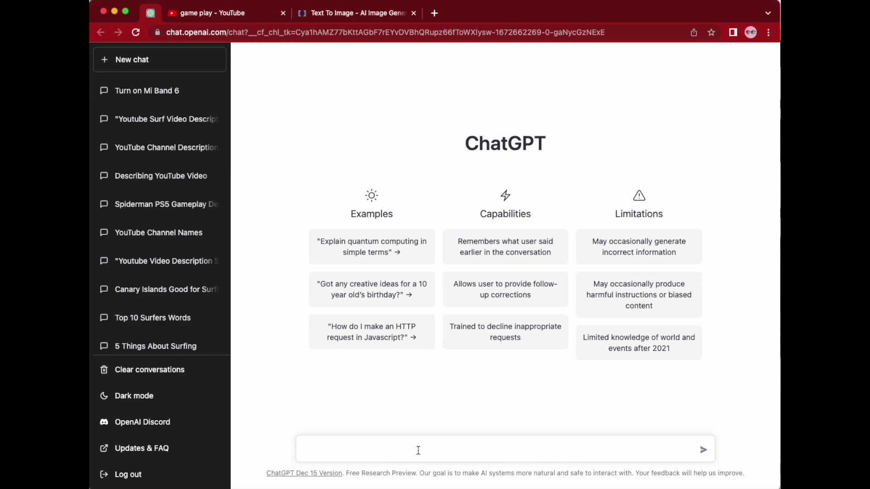
pyautogui.write('suggest top 10 video ga')
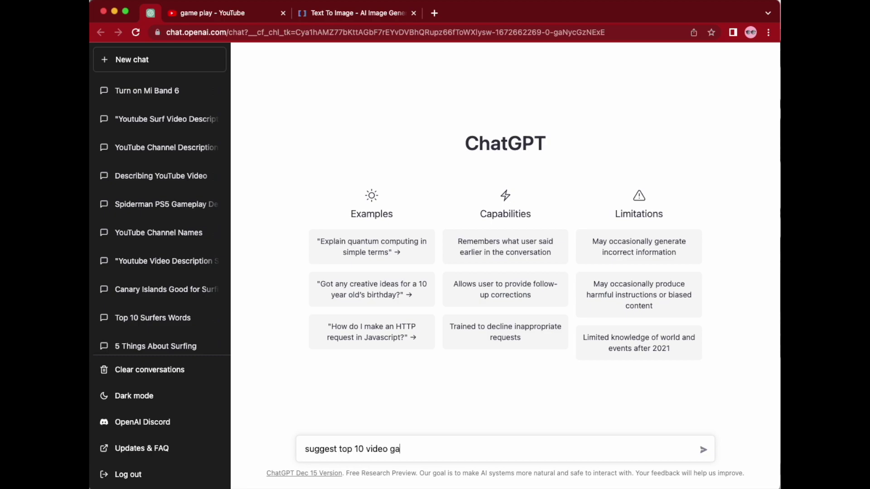
pyautogui.write('mes')
pyautogui.press('Return')
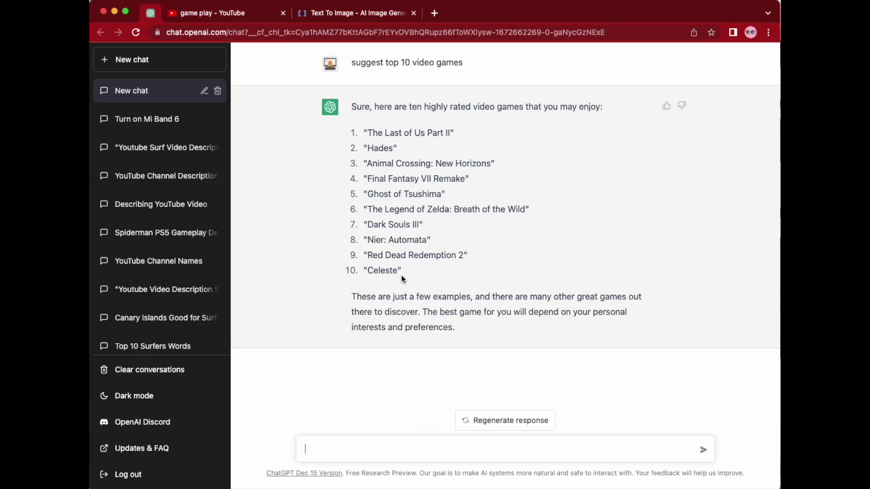
# Step: Use the listed game name to send the prompt "suggest youtube video description for Dark Souls III gameplay"
pyautogui.moveTo(368, 224); pyautogui.dragTo(421, 224)
pyautogui.click(515, 227)
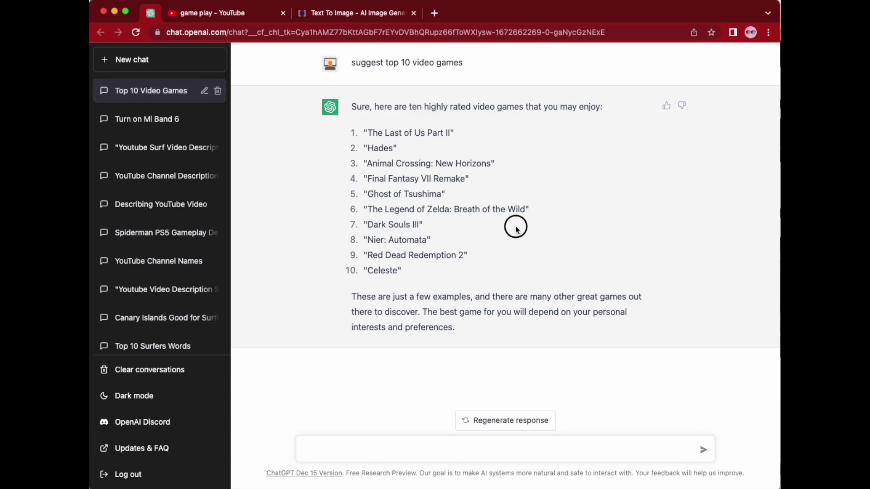
pyautogui.click(378, 446)
pyautogui.write('suggest youtube video description')
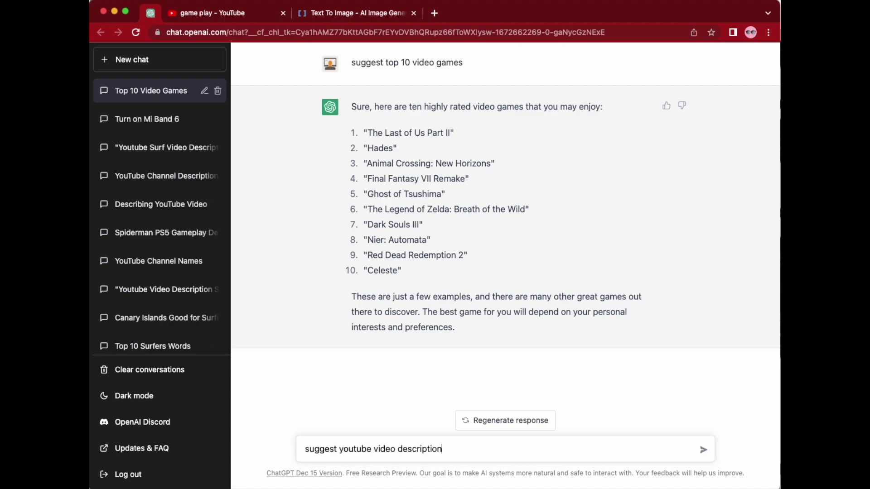
pyautogui.write('Dark Souls III')
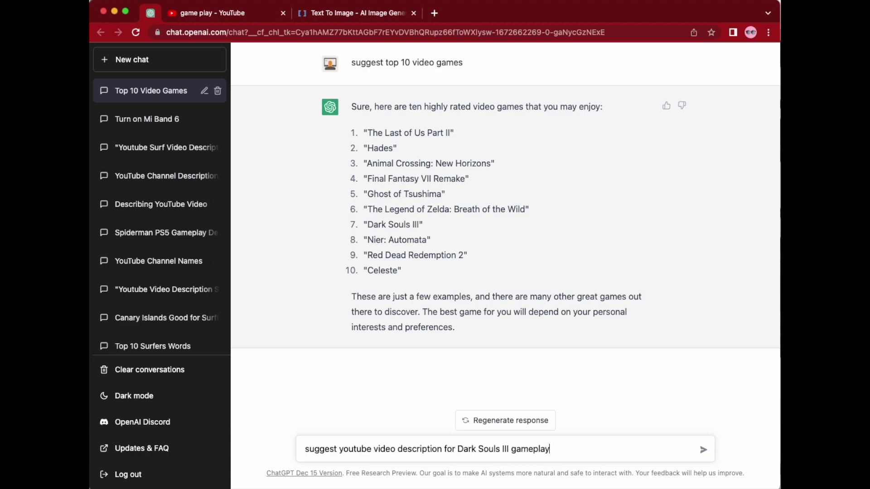
pyautogui.write(' gameplay')
pyautogui.press('Return')
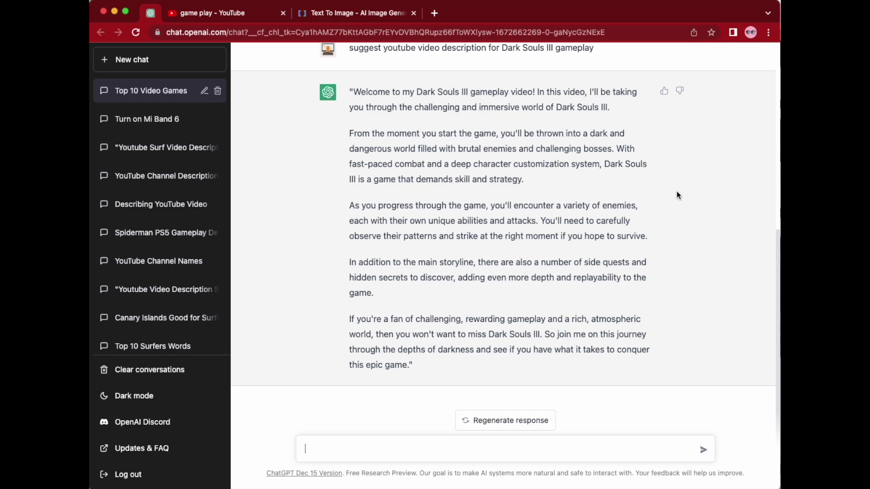
# Step: Ask for a title for the Dark Souls III video with "what about the title?"
pyautogui.write('t aobu')
pyautogui.press('Return')
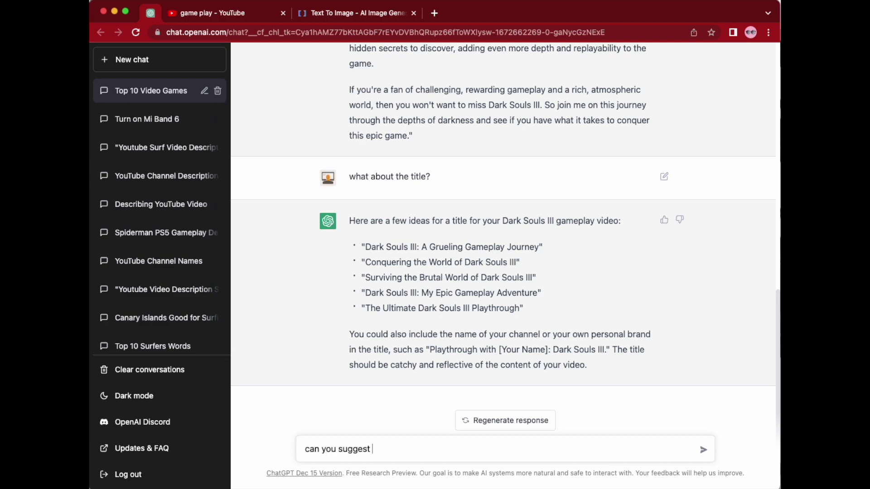
# Step: Ask "can you suggest a few tags?" and follow up with "can you send those tags separated by comma?"
pyautogui.write('?')
pyautogui.press('Return')
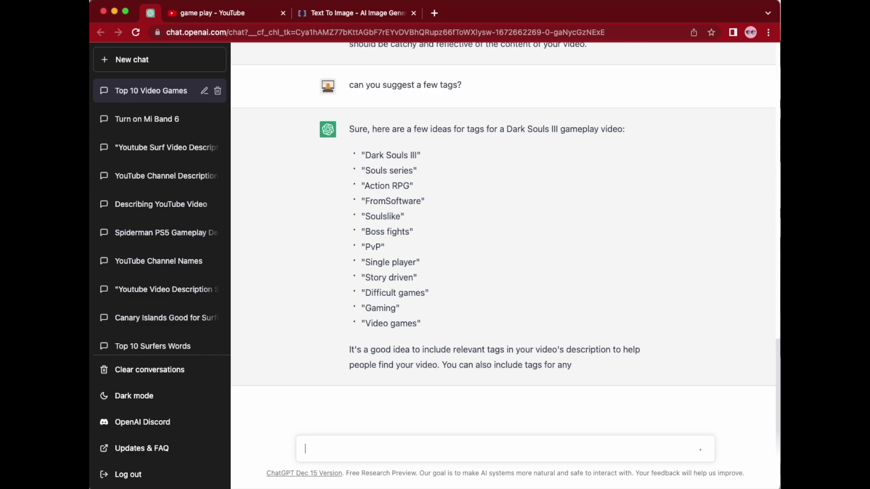
pyautogui.write('can you send those tags separated')
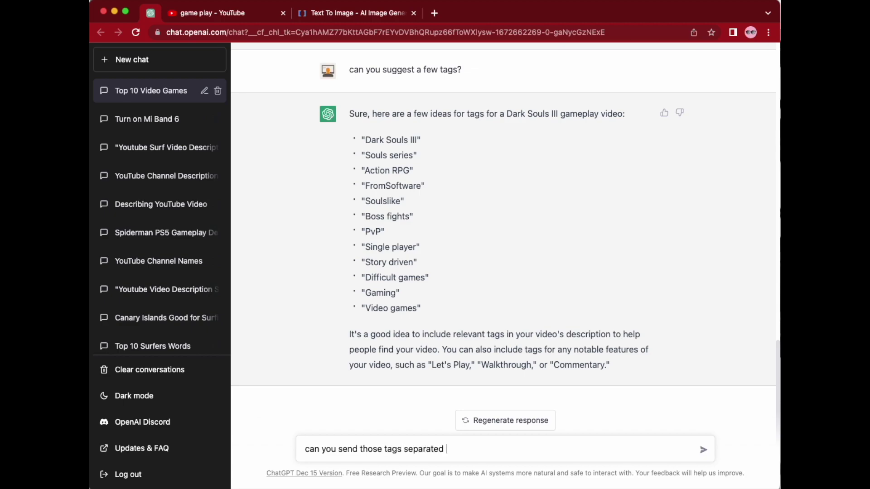
pyautogui.press('Return')
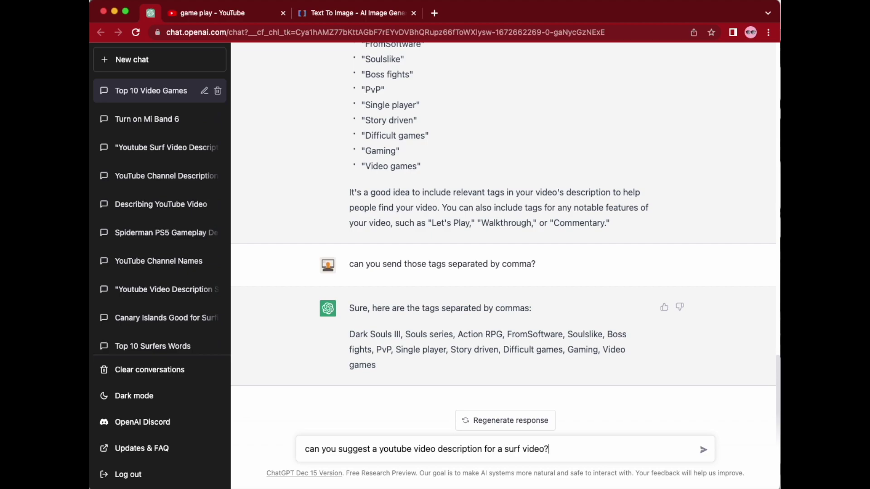
# Step: Ask "can you suggest a youtube video description for a surf video?" and follow up with "what would be the title?"
pyautogui.press('Return')
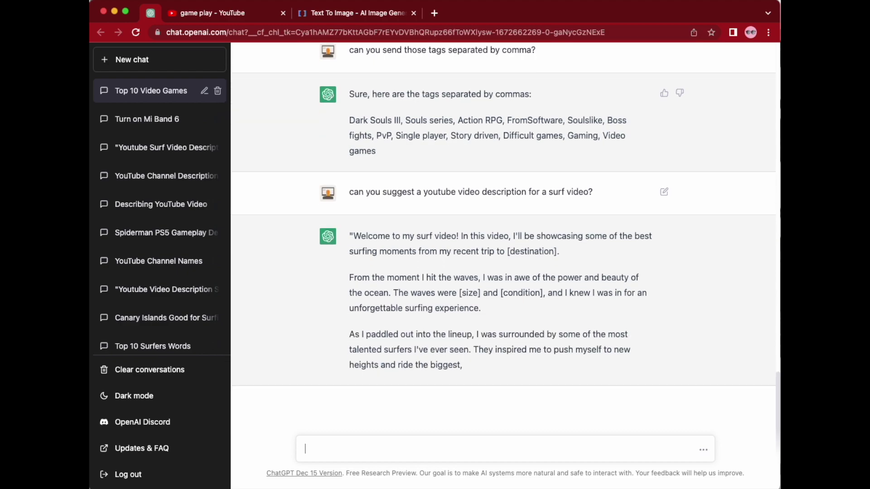
pyautogui.write('wha')
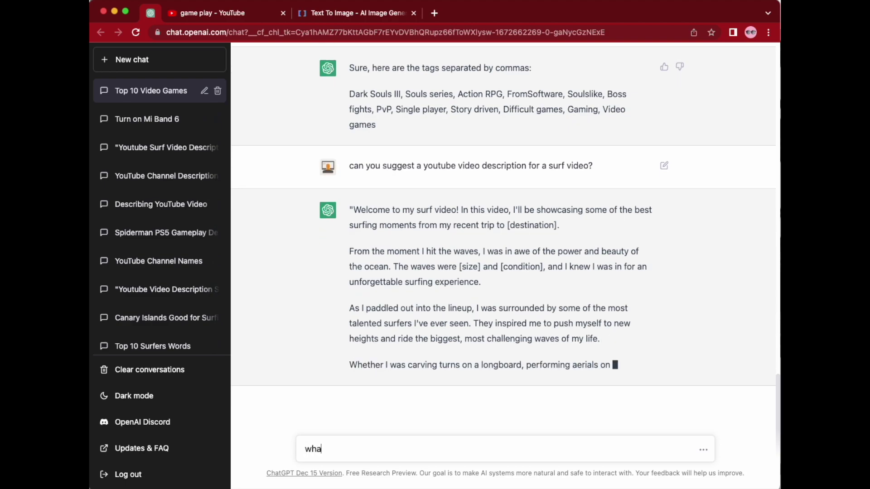
pyautogui.write('t would be the title?')
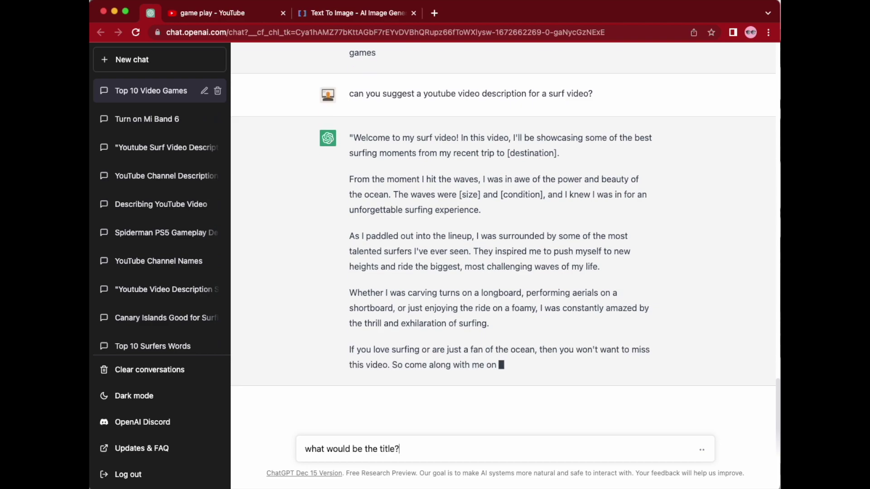
pyautogui.press('Return')
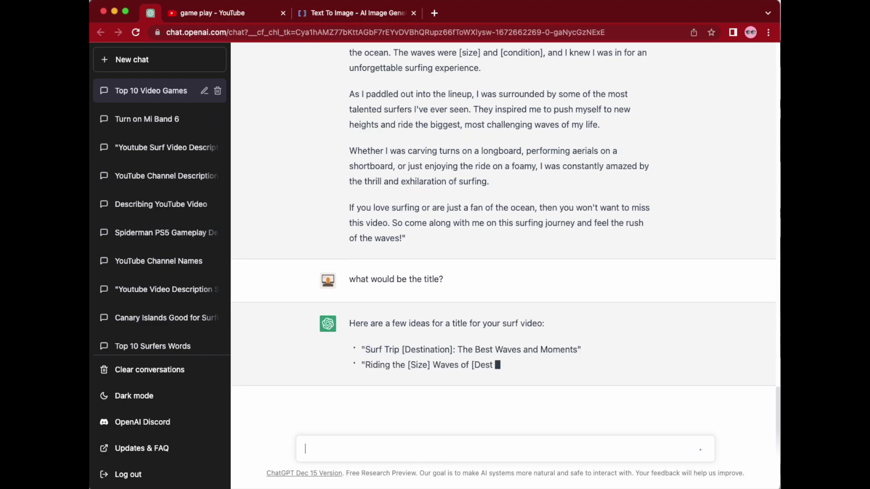
# Step: Request tags for the surf video with the message "and the tags please"
pyautogui.write('and the tags?')
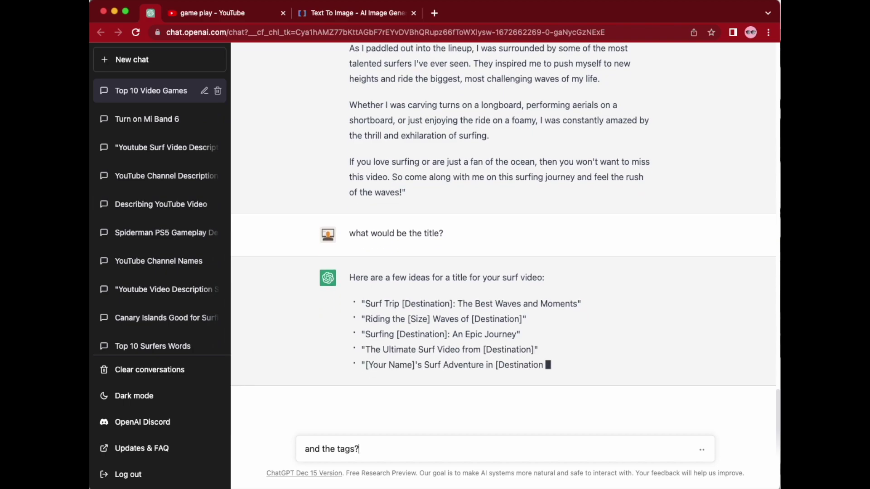
pyautogui.press('BackSpace')
pyautogui.write('please')
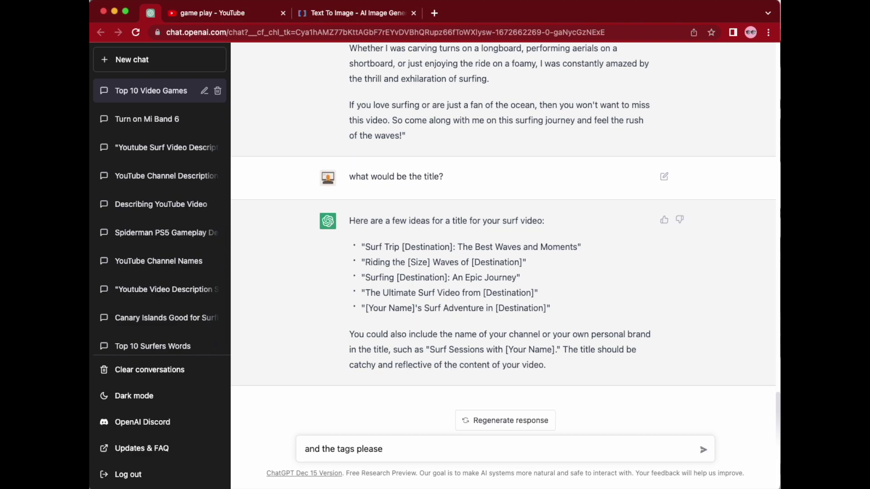
pyautogui.press('Return')
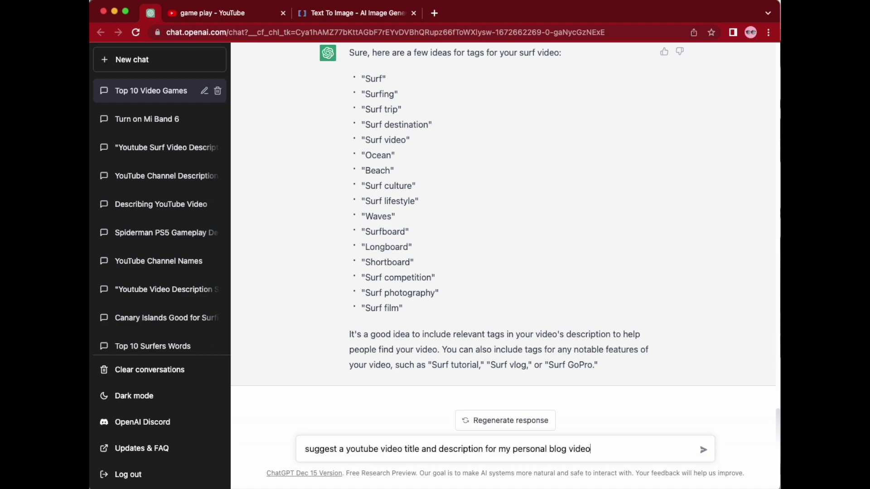
# Step: Request a YouTube video title and description for a personal blog video, and a YouTube description for a new travel channel
pyautogui.press('Return')
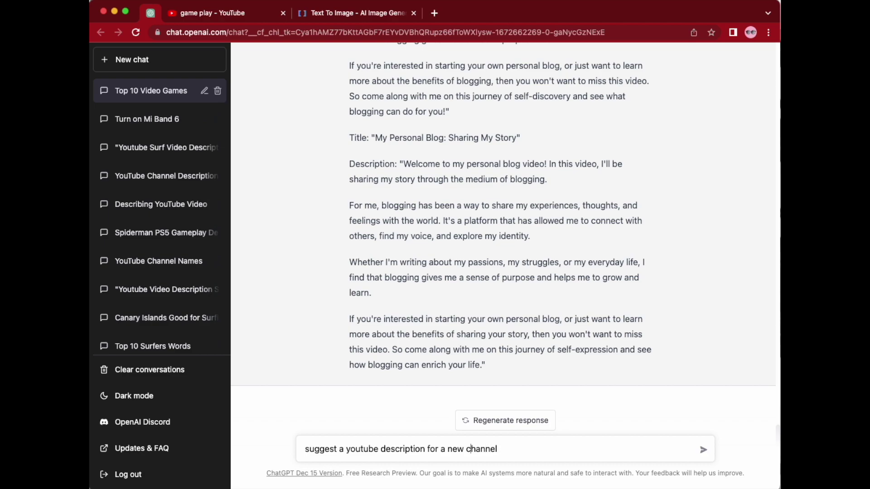
pyautogui.write('travel')
pyautogui.press('BackSpace')
pyautogui.write('yoy')
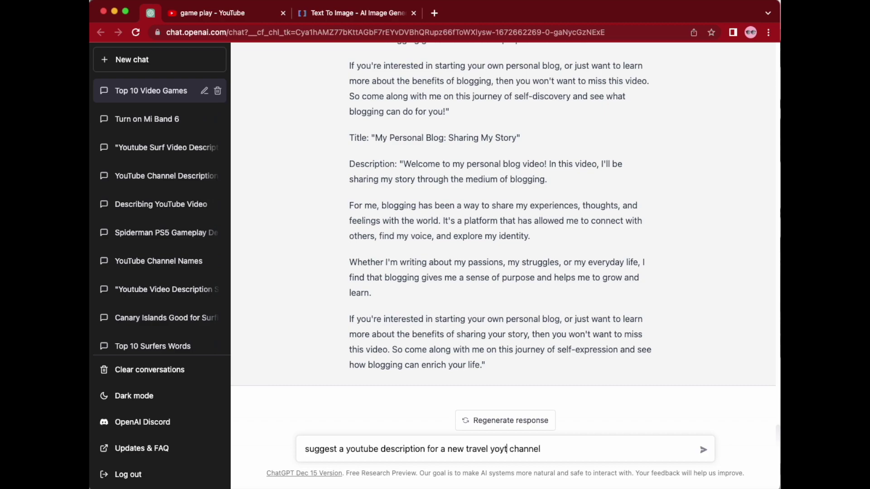
pyautogui.press('BackSpace')
pyautogui.write('utube')
pyautogui.press('Return')
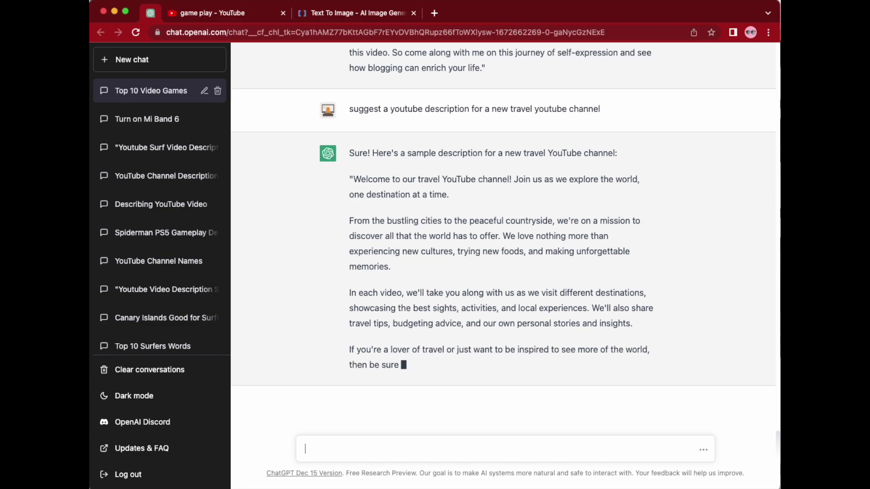
# Step: Ask "can you help me with the name for the channel?" and request the tags for the travel channel
pyautogui.write('o')
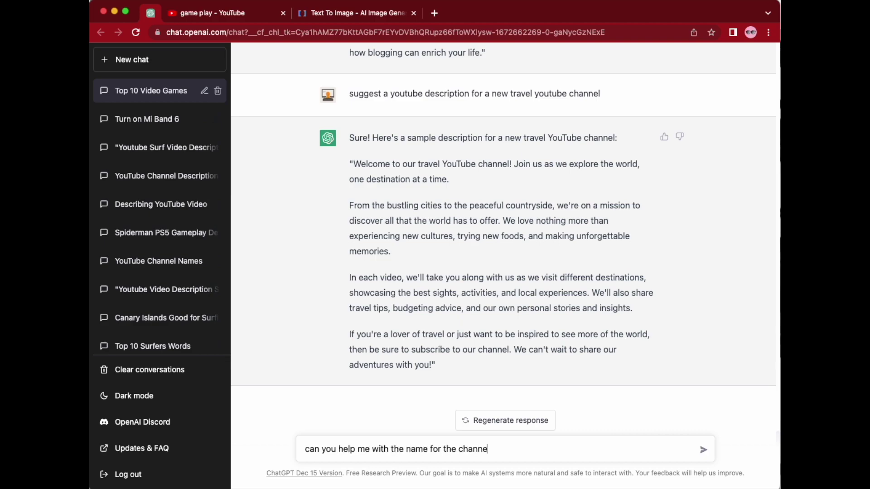
pyautogui.write('l?')
pyautogui.press('Return')
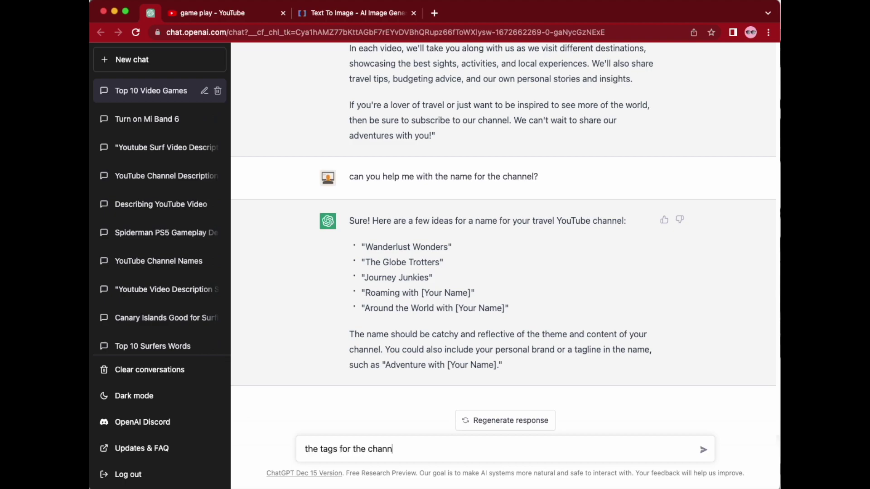
pyautogui.press('Return')
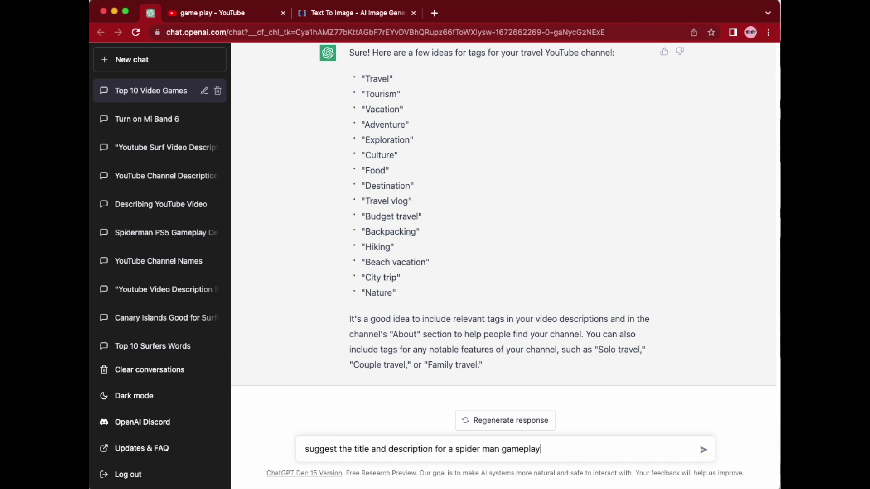
# Step: Send the prompt "suggest the title and description for a spider man gameplay"
pyautogui.press('Return')
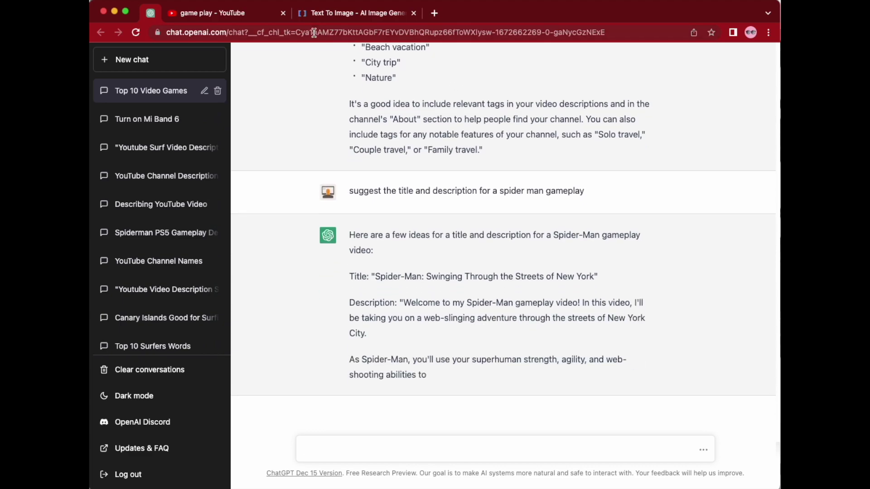
# Step: Switch to the DeepAI text-to-image generator, choose the moderately wide landscape shape in its options and activate the prompt field
pyautogui.click(356, 12)
pyautogui.scroll(-3, 312, 215)
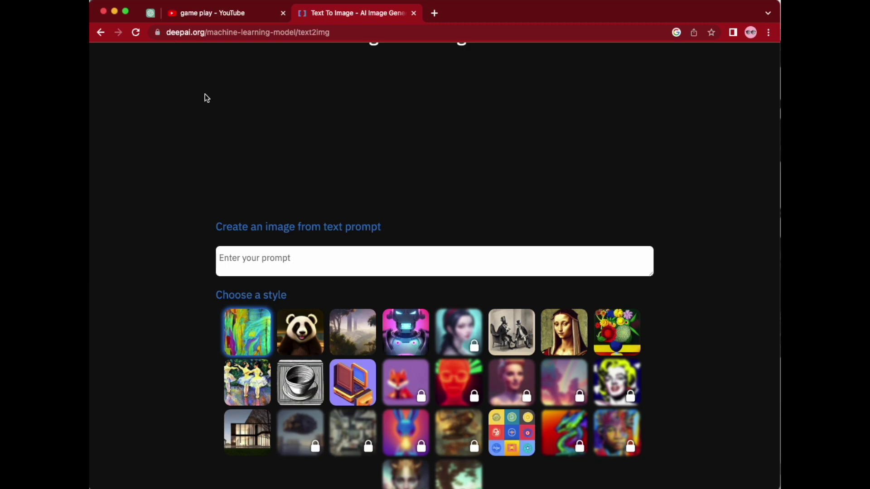
pyautogui.scroll(-10, 294, 284)
pyautogui.click(401, 265)
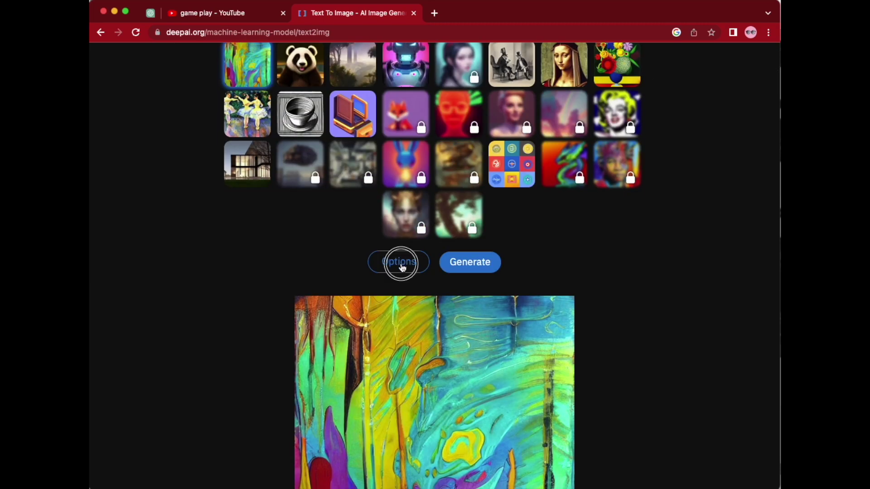
pyautogui.click(420, 356)
pyautogui.click(326, 326)
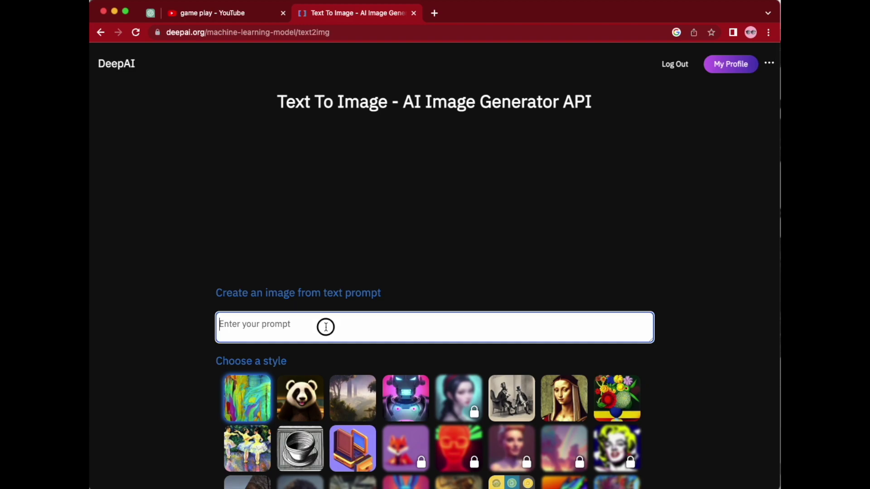
# Step: Copy "Spider-Man: Swinging" from ChatGPT's first suggested title into the DeepAI image prompt
pyautogui.click(152, 13)
pyautogui.scroll(2, 377, 306)
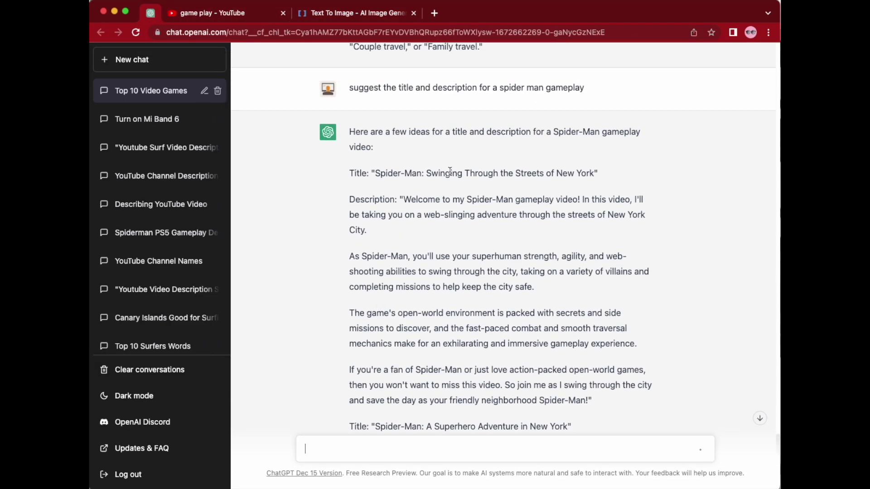
pyautogui.moveTo(378, 173); pyautogui.dragTo(465, 172)
pyautogui.press('super+c')
pyautogui.click(353, 17)
pyautogui.press('super+v')
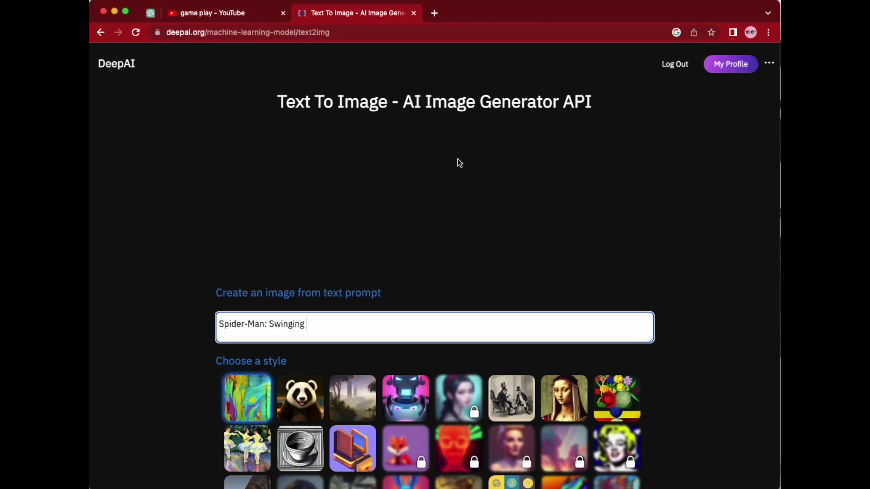
# Step: Generate the image from the Spider-Man prompt and bring the result into view
pyautogui.scroll(-6, 467, 168)
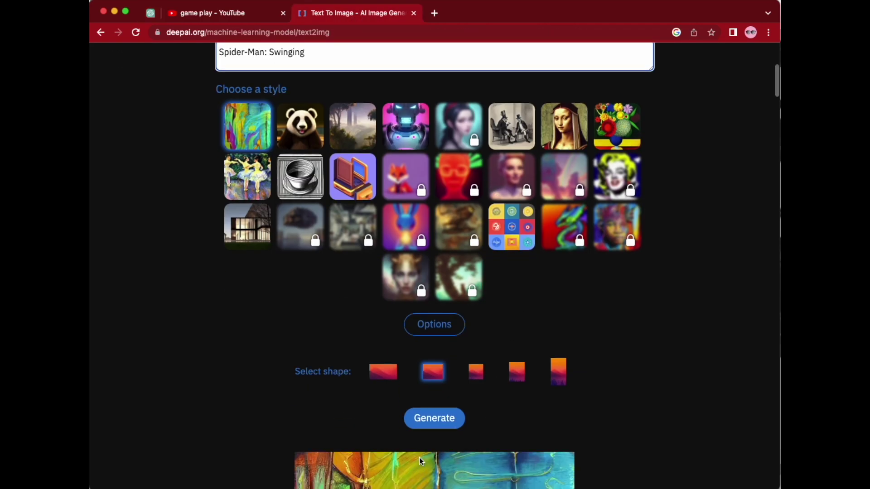
pyautogui.click(433, 424)
pyautogui.scroll(-3, 582, 257)
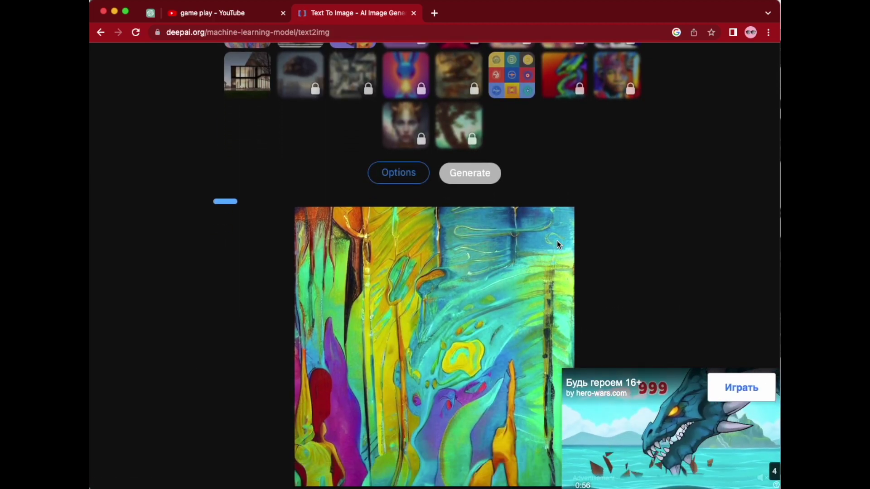
pyautogui.scroll(-5, 505, 291)
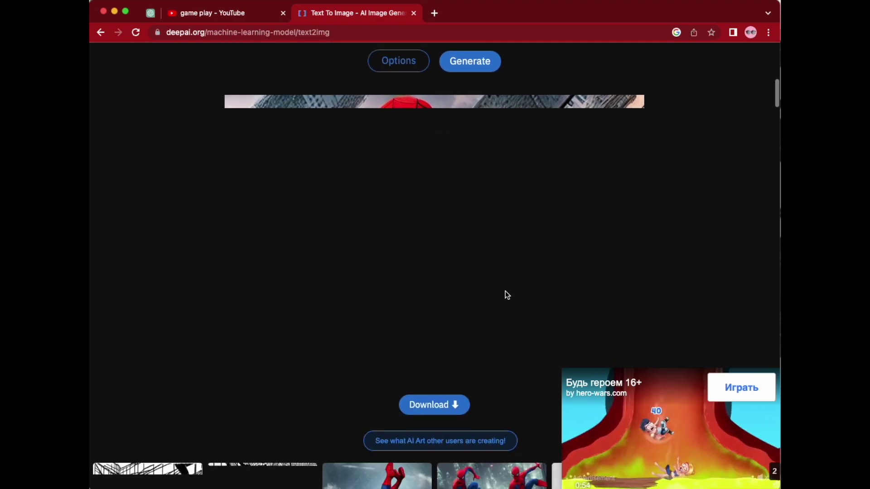
# Step: Generate another image from the "Spider-Man: Swinging" prompt
pyautogui.scroll(1, 490, 296)
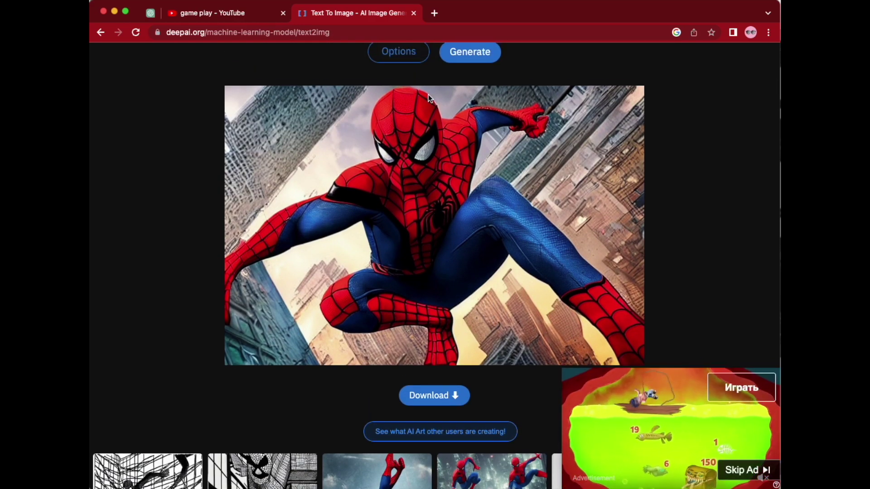
pyautogui.click(470, 52)
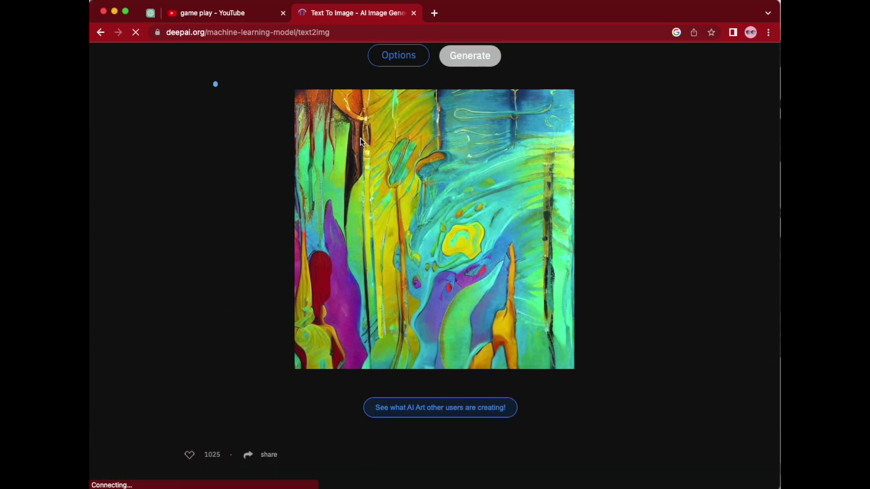
pyautogui.scroll(6, 326, 150)
pyautogui.scroll(-6, 297, 195)
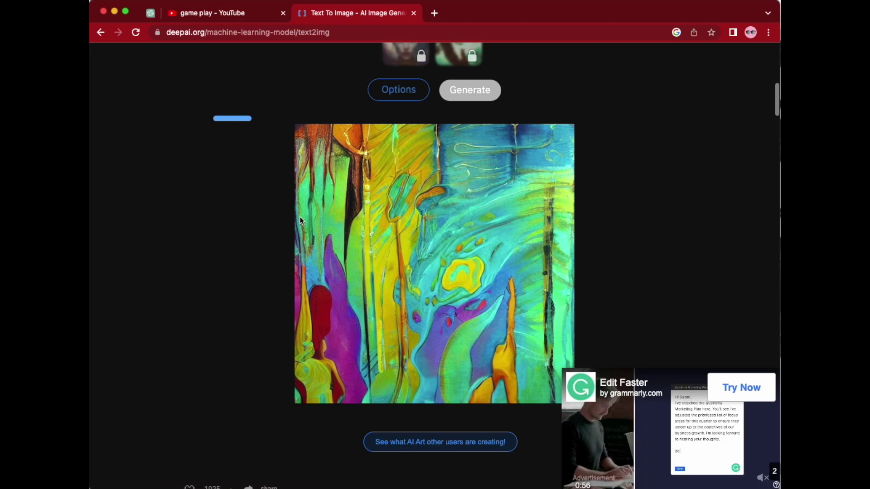
# Step: Change the image prompt to "Spider-Man and fire" and generate the image
pyautogui.scroll(10, 303, 222)
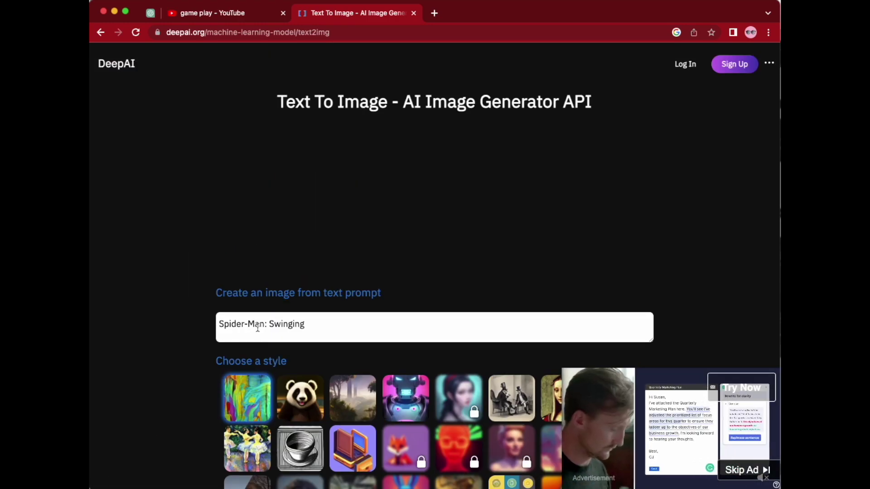
pyautogui.moveTo(265, 324); pyautogui.dragTo(321, 320)
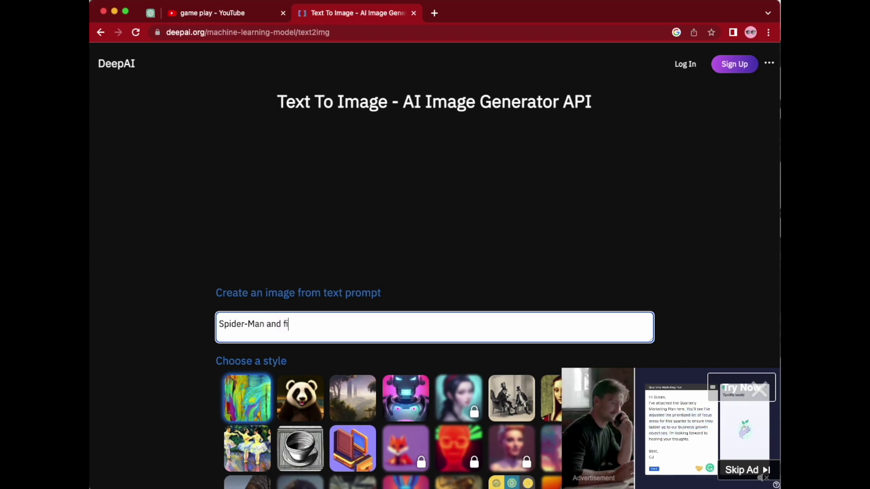
pyautogui.write('and fire')
pyautogui.scroll(-7, 421, 359)
pyautogui.click(469, 264)
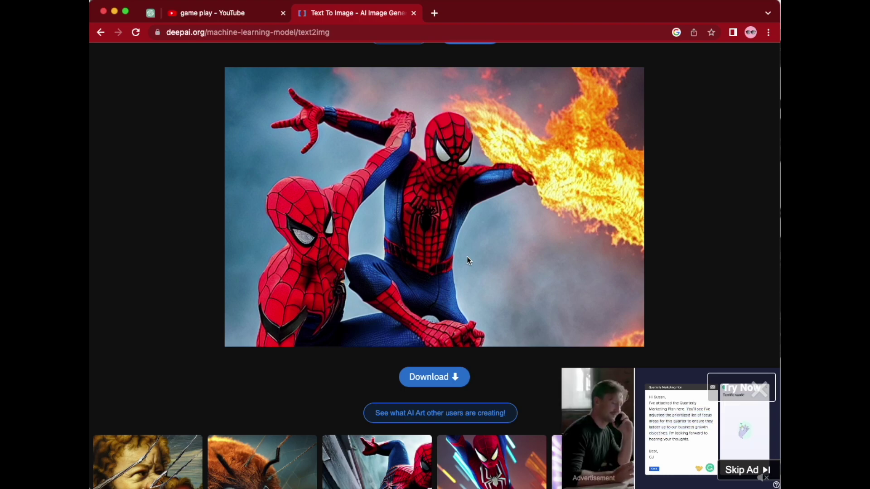
# Step: Generate three more image variations from the "Spider-Man and fire" prompt
pyautogui.scroll(4, 478, 188)
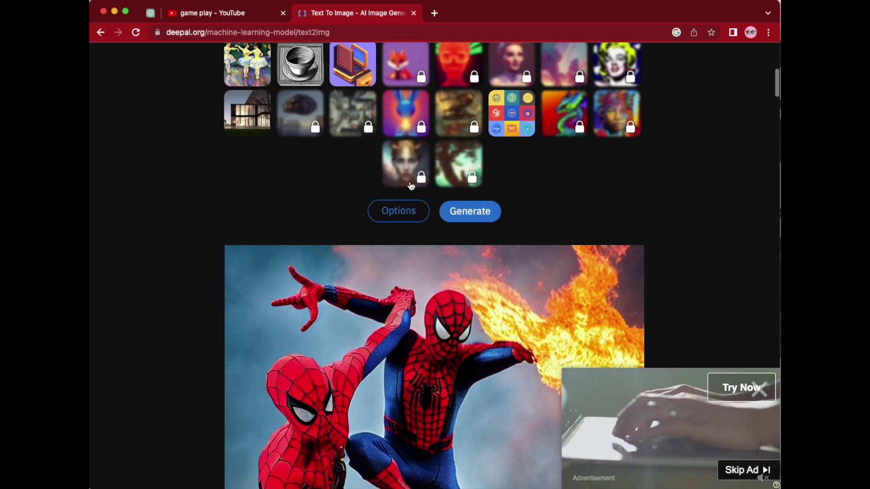
pyautogui.click(477, 218)
pyautogui.scroll(-3, 351, 274)
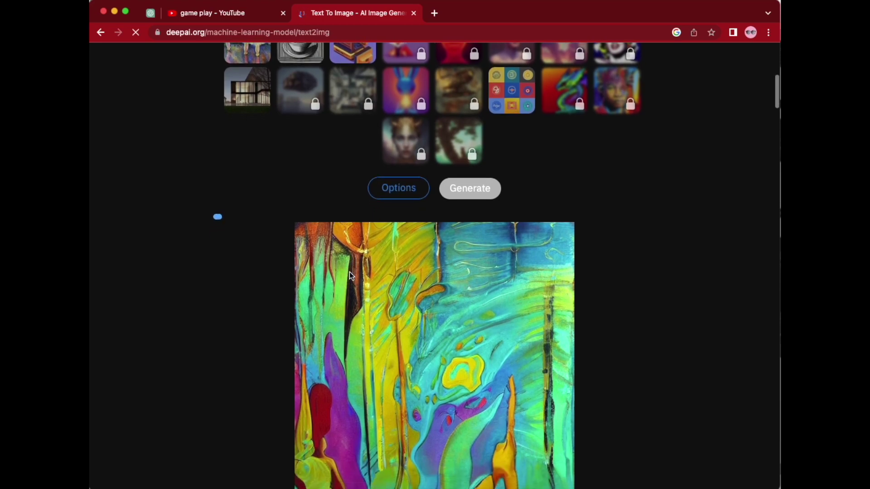
pyautogui.scroll(-1, 349, 272)
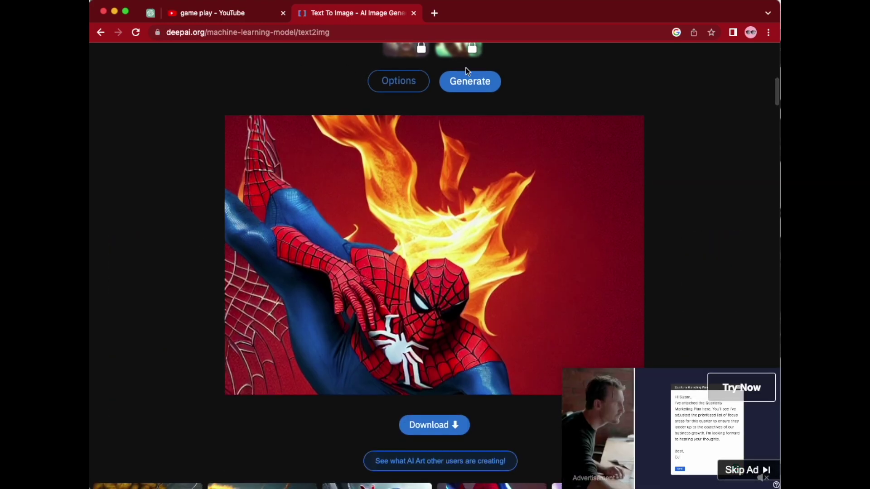
pyautogui.click(471, 87)
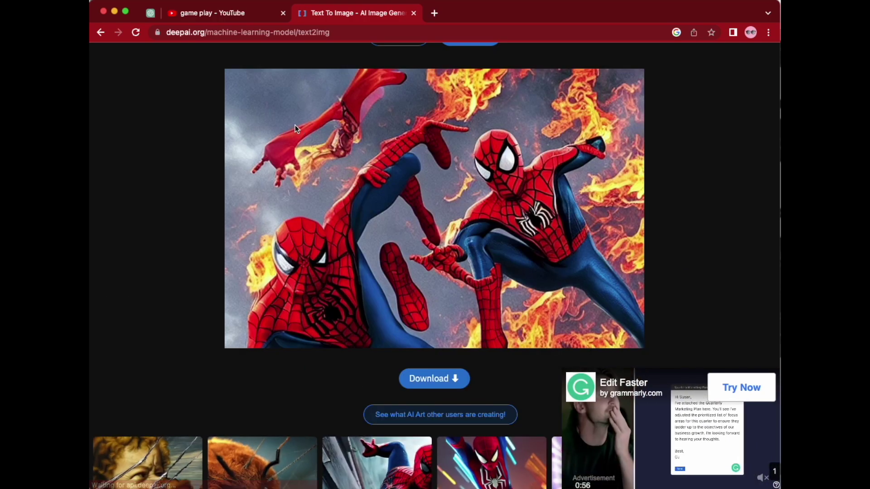
pyautogui.scroll(1, 485, 61)
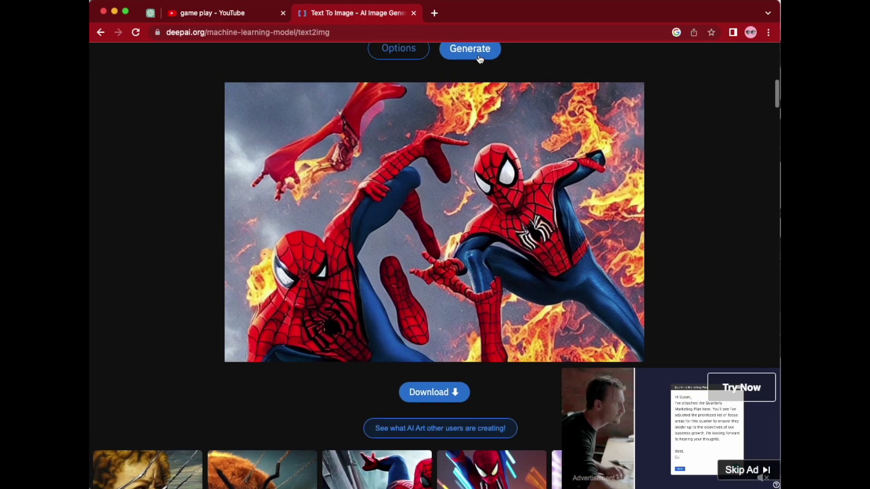
pyautogui.click(481, 56)
# Step: Look through the galleries of other users' and recently generated images, and return to the newly generated picture
pyautogui.scroll(-10, 405, 192)
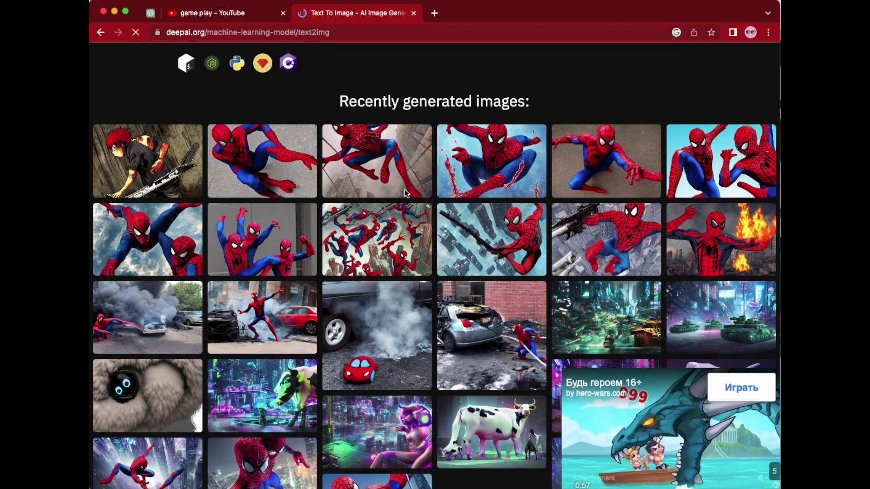
pyautogui.scroll(2, 406, 194)
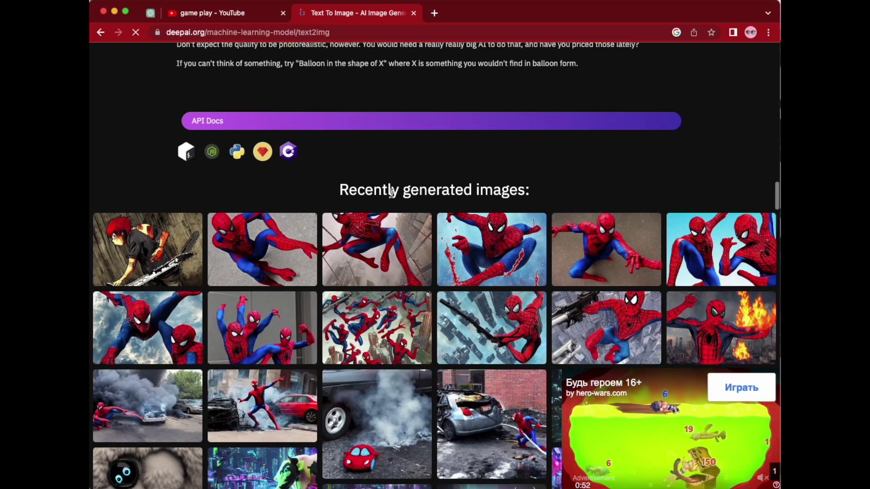
pyautogui.scroll(1, 391, 192)
pyautogui.scroll(15, 391, 192)
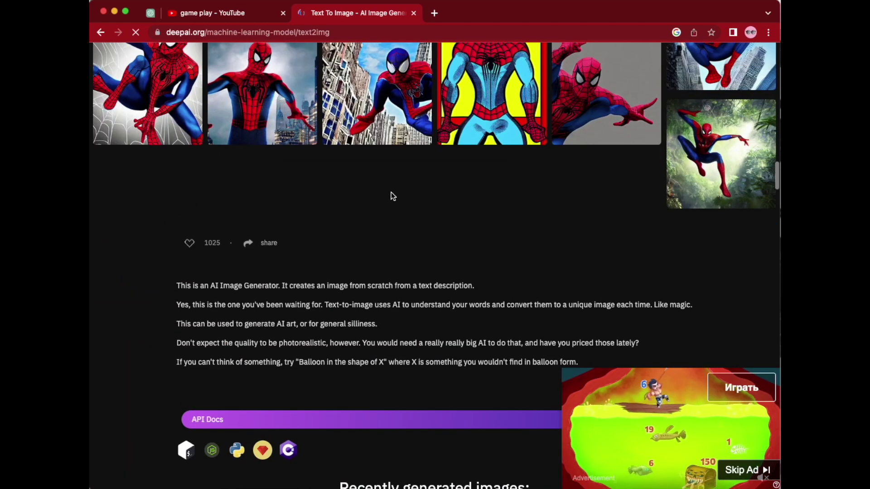
pyautogui.scroll(3, 392, 192)
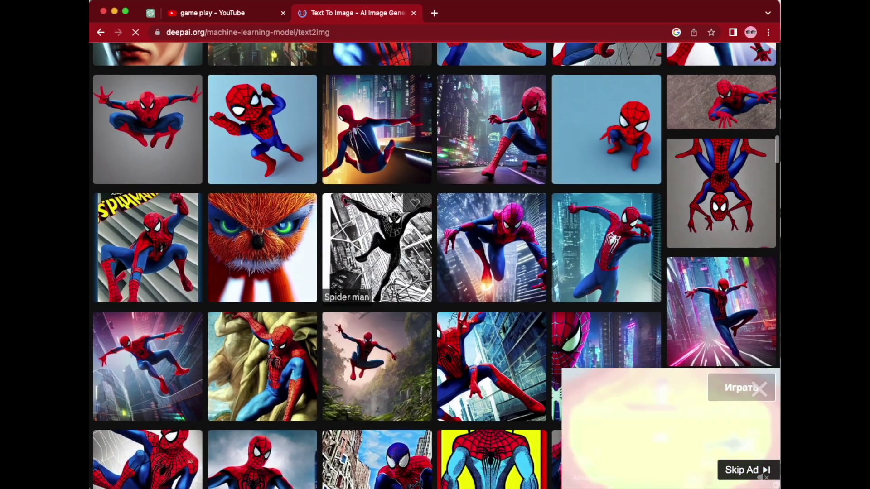
pyautogui.scroll(12, 240, 129)
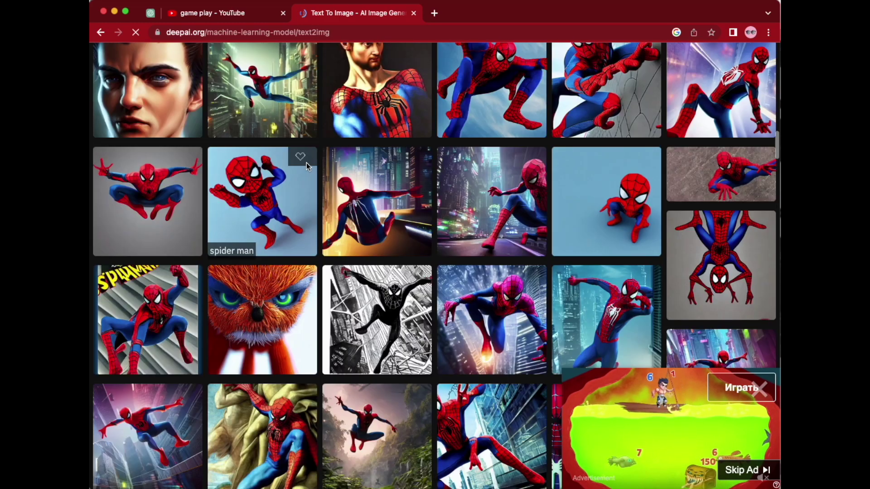
pyautogui.scroll(10, 311, 162)
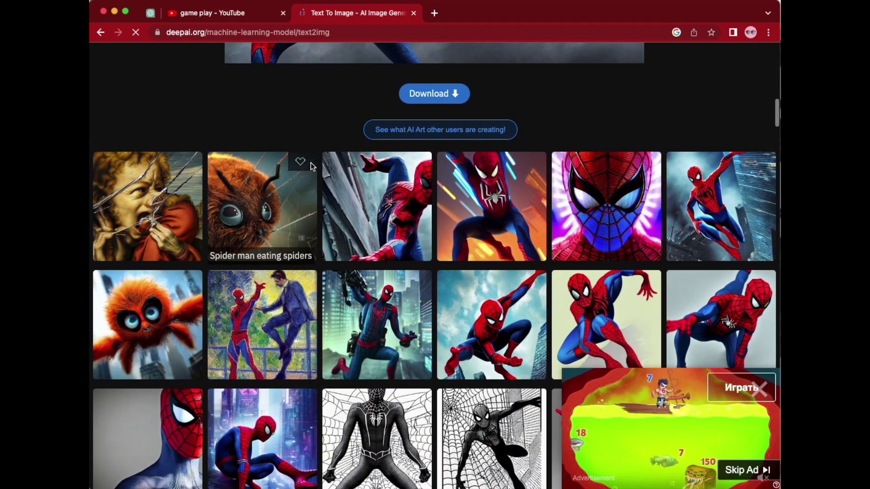
pyautogui.scroll(5, 311, 162)
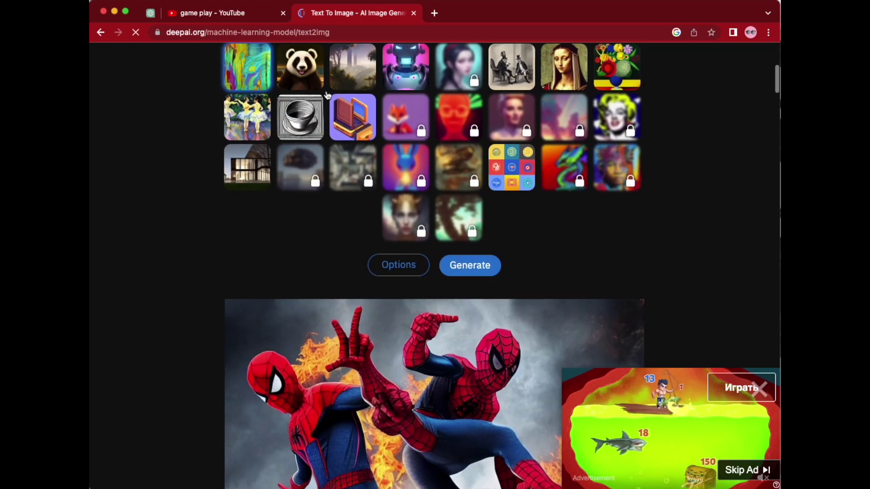
# Step: Switch to ChatGPT and review the last suggested title and description for the Spider-Man gameplay video
pyautogui.click(152, 12)
pyautogui.scroll(-7, 378, 195)
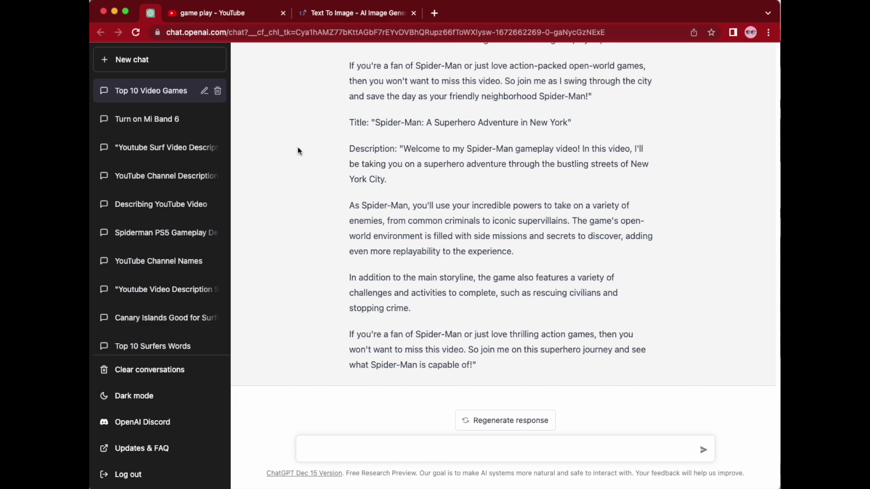
pyautogui.scroll(2, 359, 209)
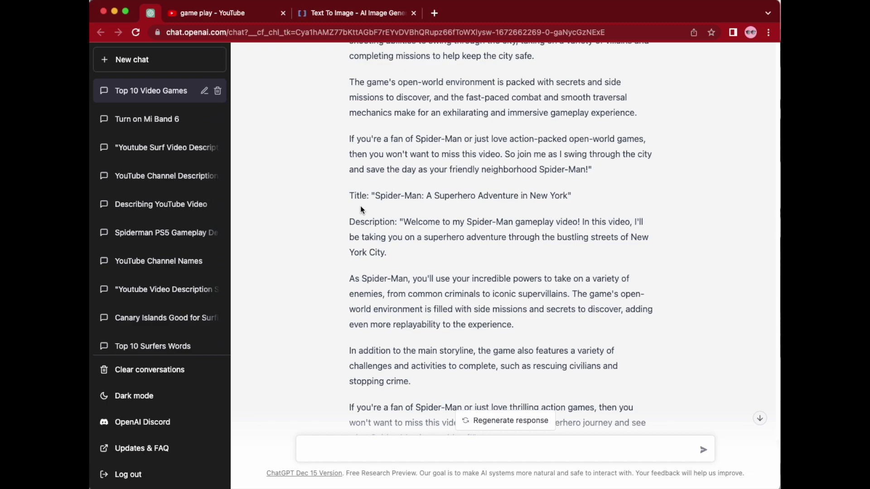
pyautogui.scroll(-2, 467, 281)
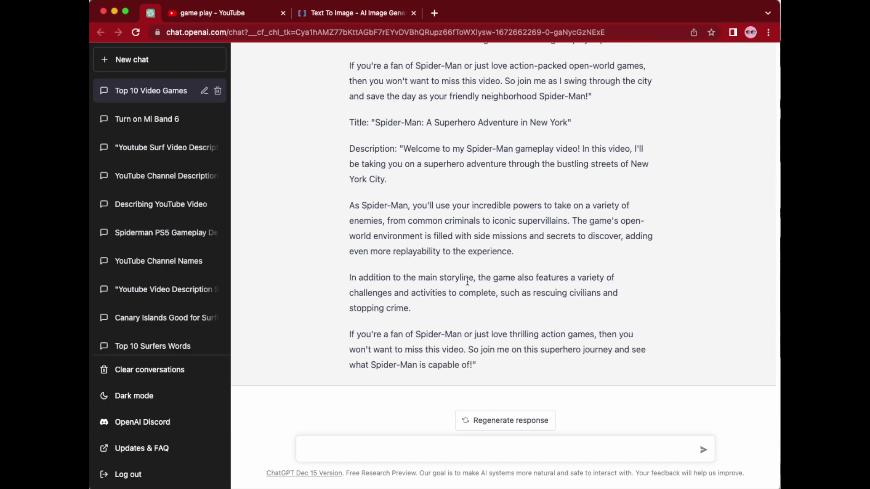